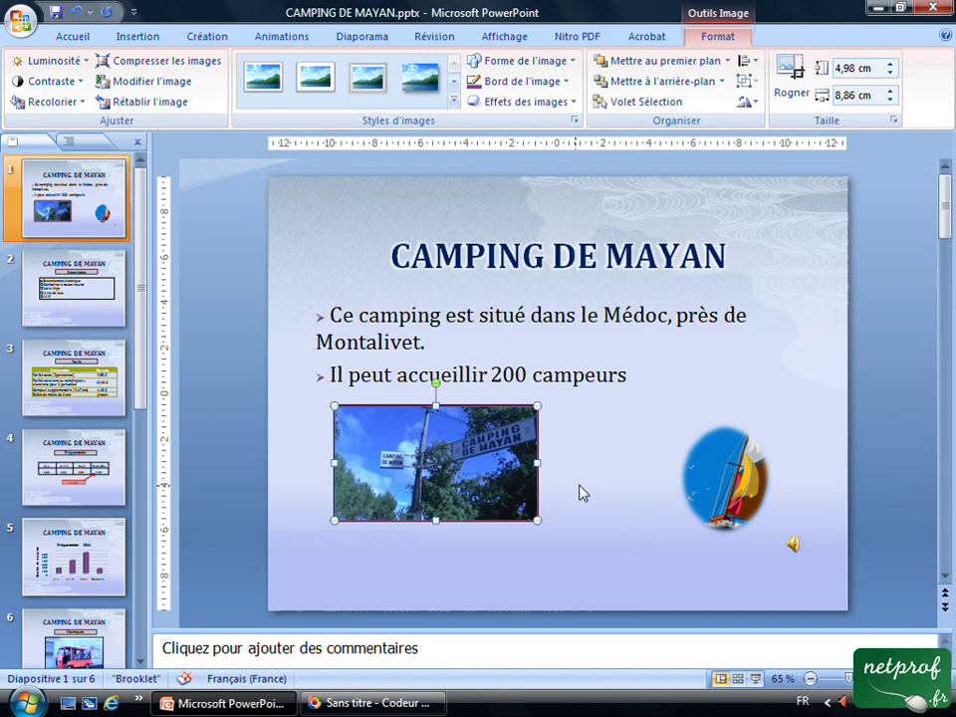
Select the campsite photo, browse the Picture Styles gallery without applying one, then show the Luminosité presets
double_click(481, 447)
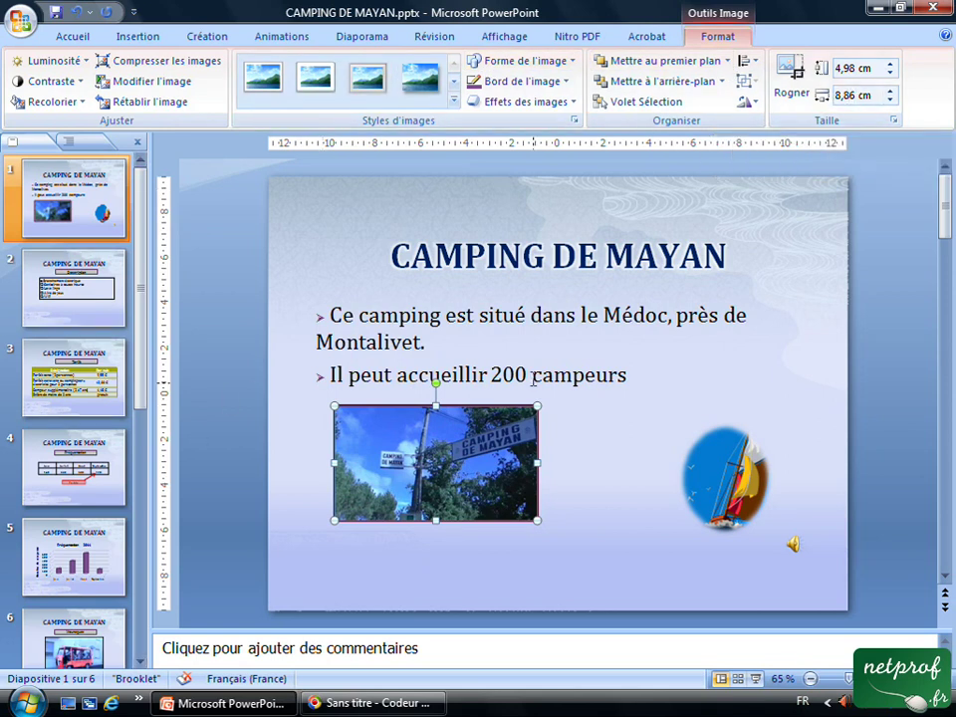
click(454, 102)
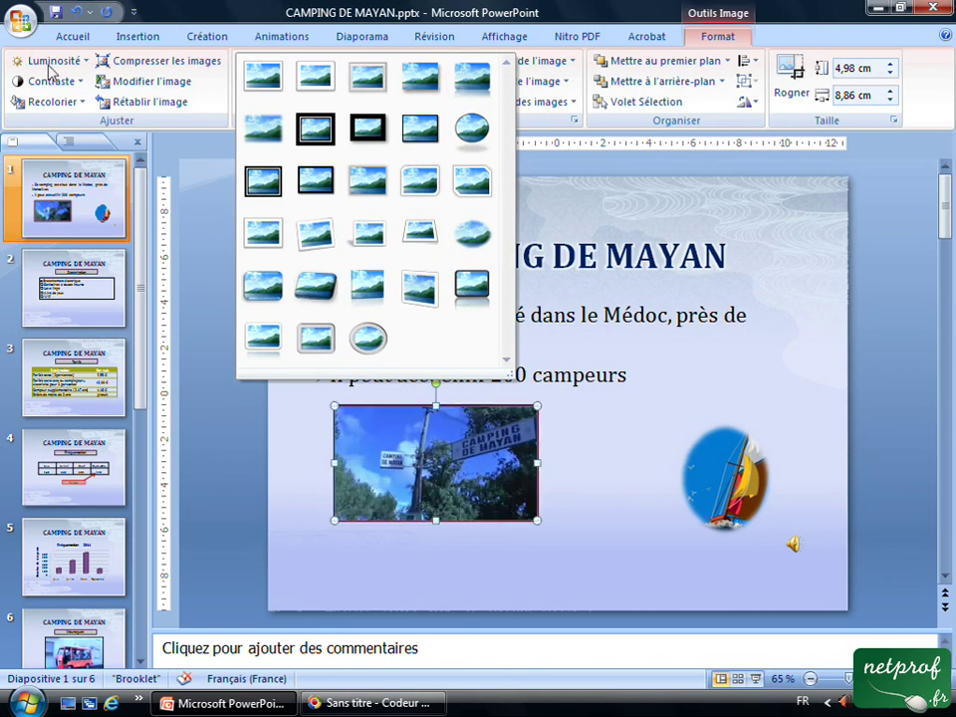
click(84, 62)
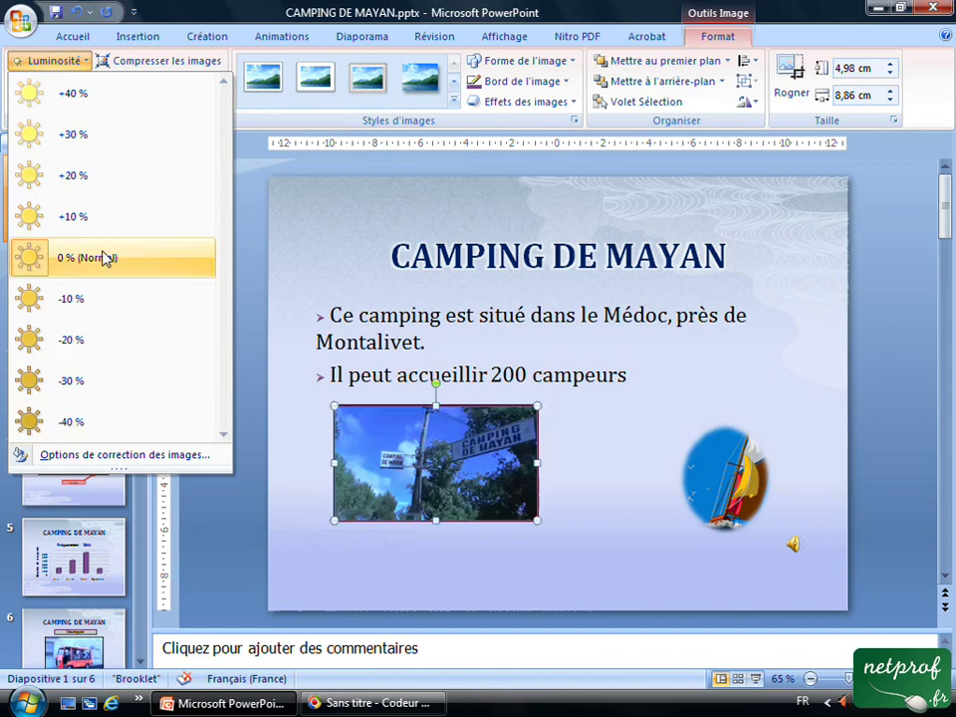
Dismiss the Luminosité presets unchanged and show the Contraste presets for the campsite photo
click(64, 59)
click(84, 82)
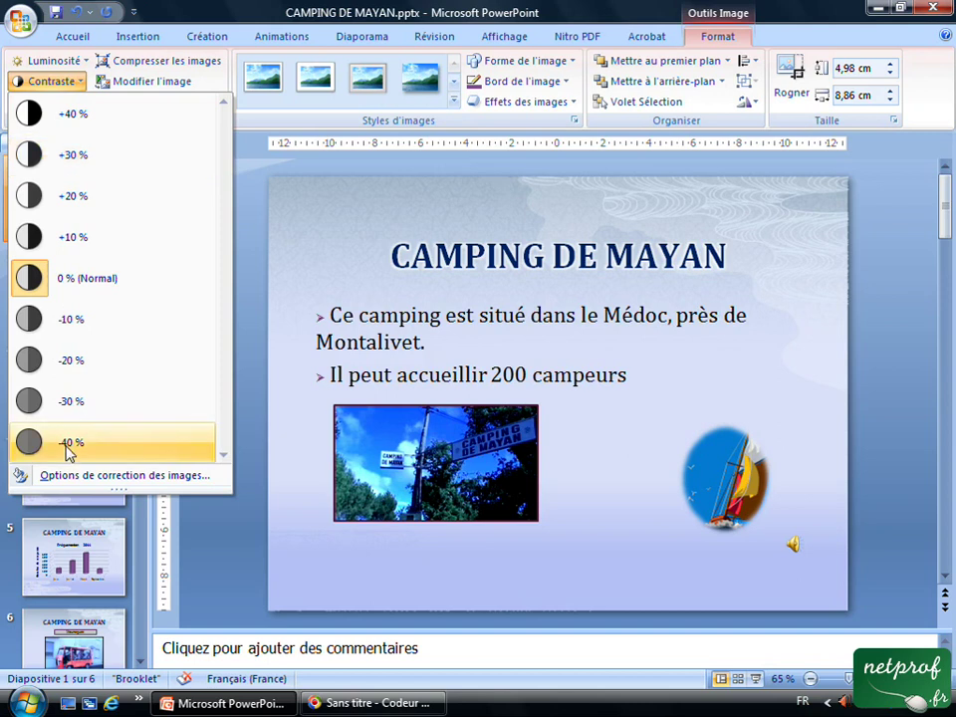
In the picture correction options, set the photo's contrast to 5 % and close the dialog
click(137, 478)
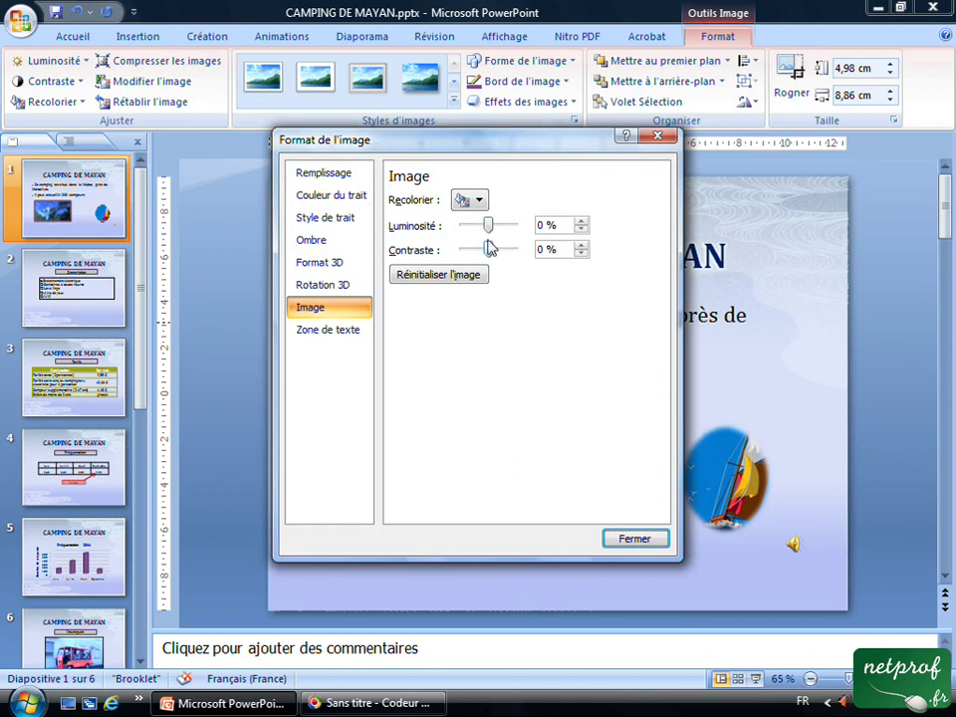
mouse_move(491, 255)
mouse_down()
mouse_move(462, 249)
mouse_move(503, 249)
mouse_move(489, 249)
mouse_up()
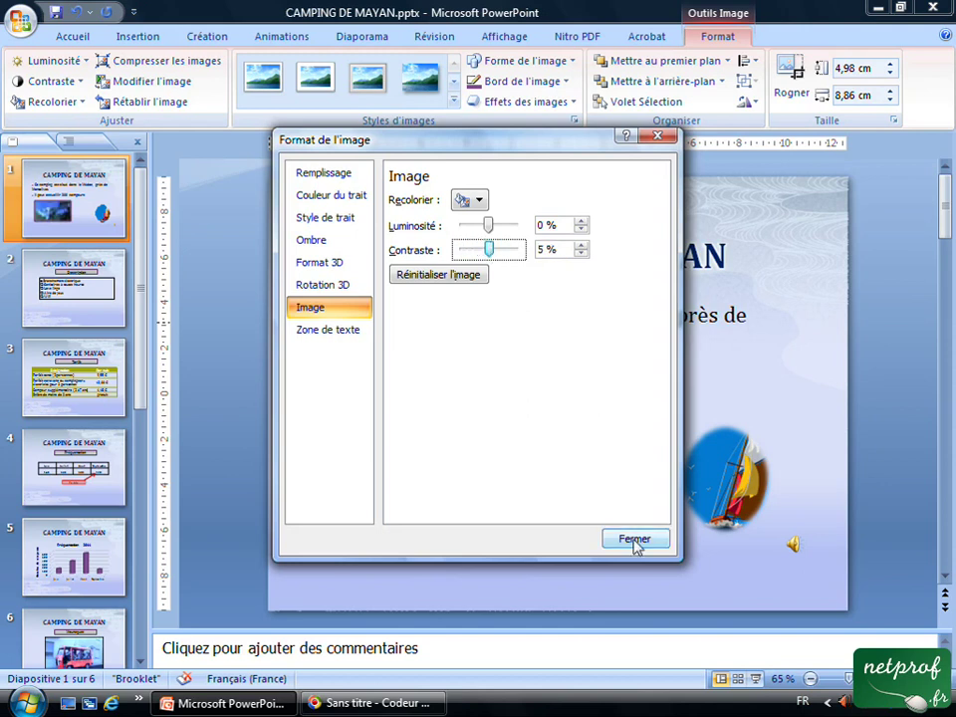
click(635, 539)
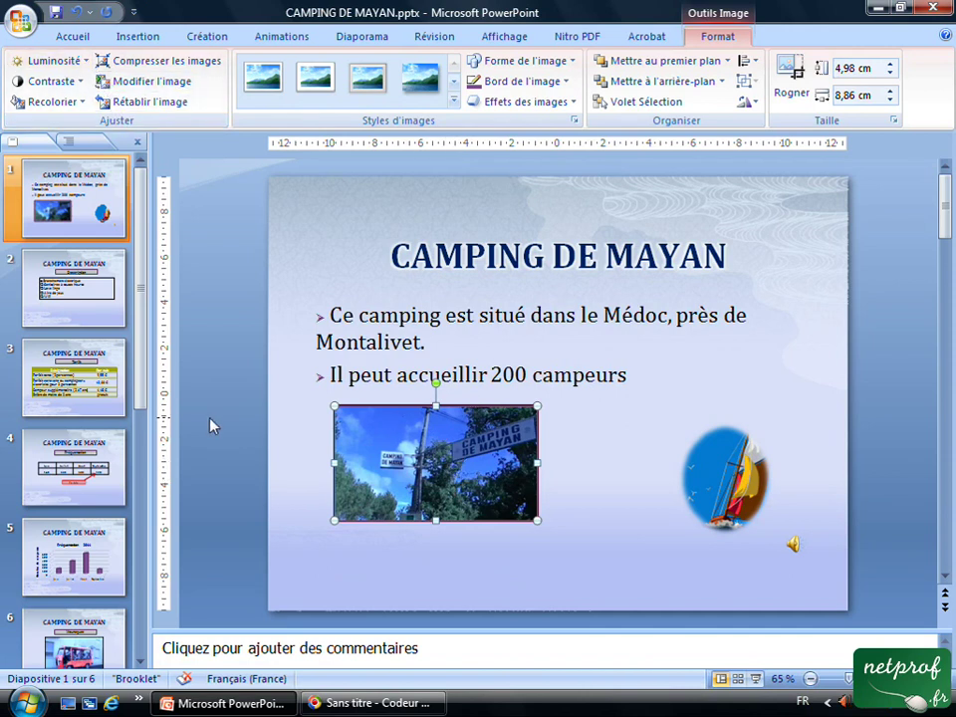
click(87, 107)
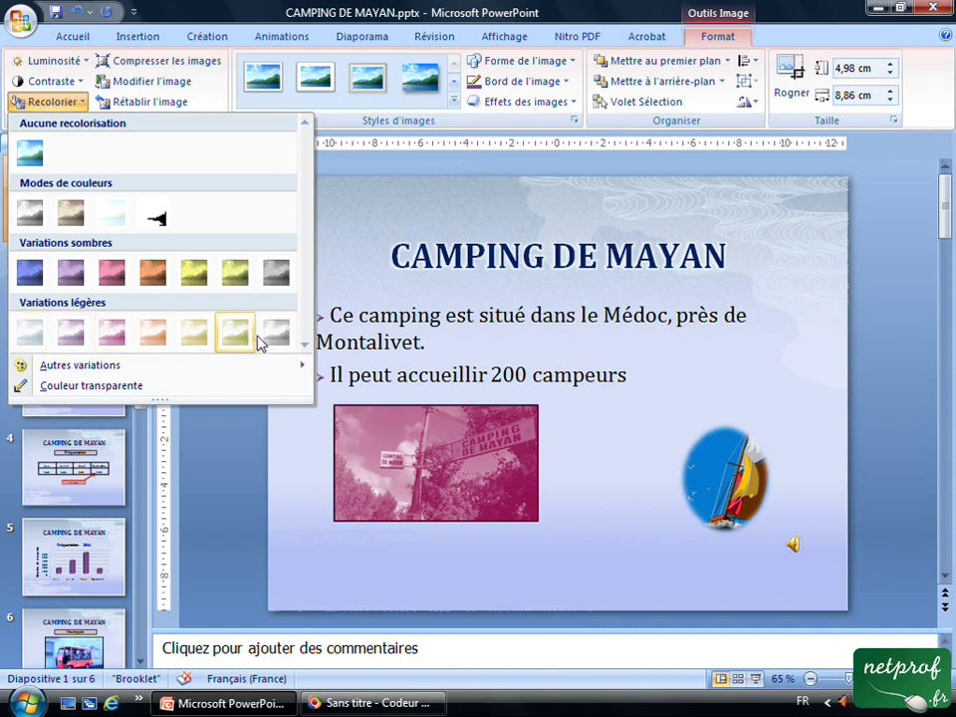
click(56, 101)
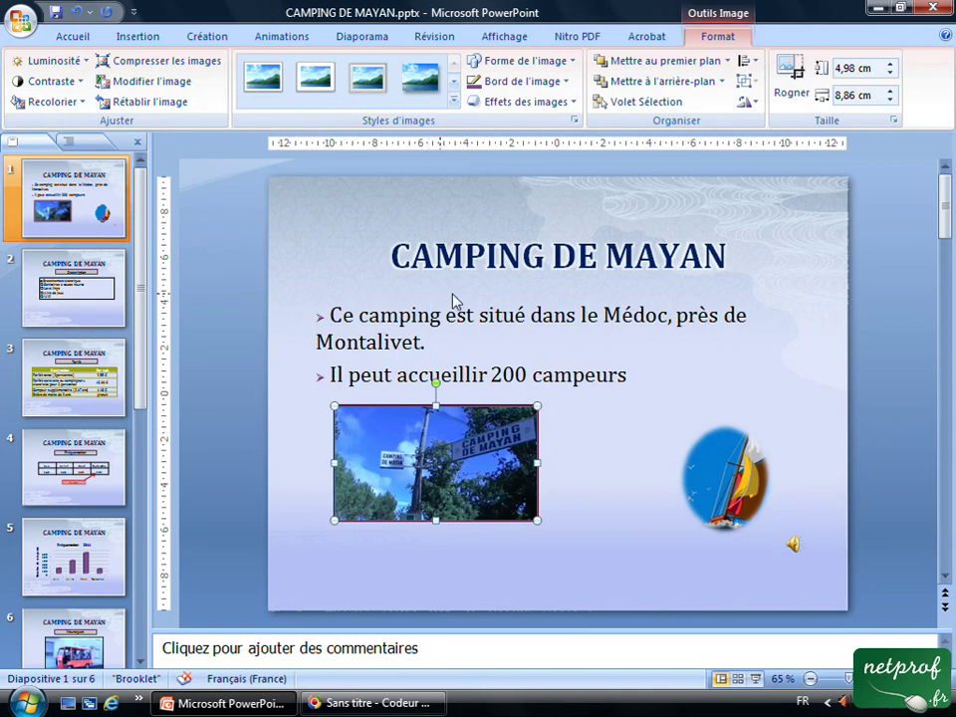
Try Croix, pentagon arrow and Bande perforée shapes on the photo, then restore the Rectangle shape
click(574, 62)
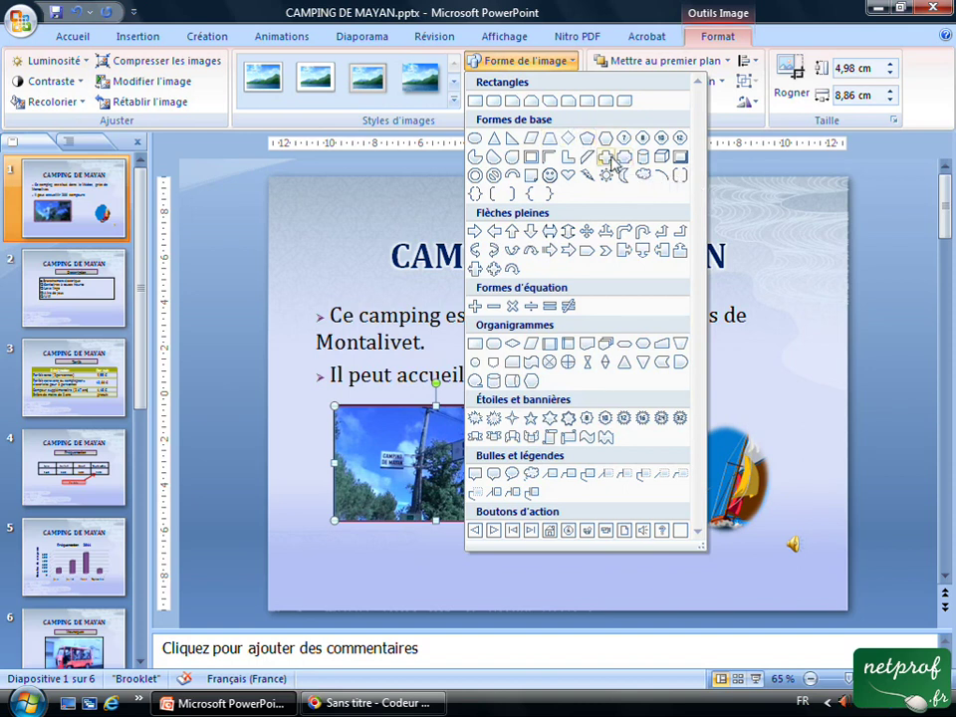
click(606, 158)
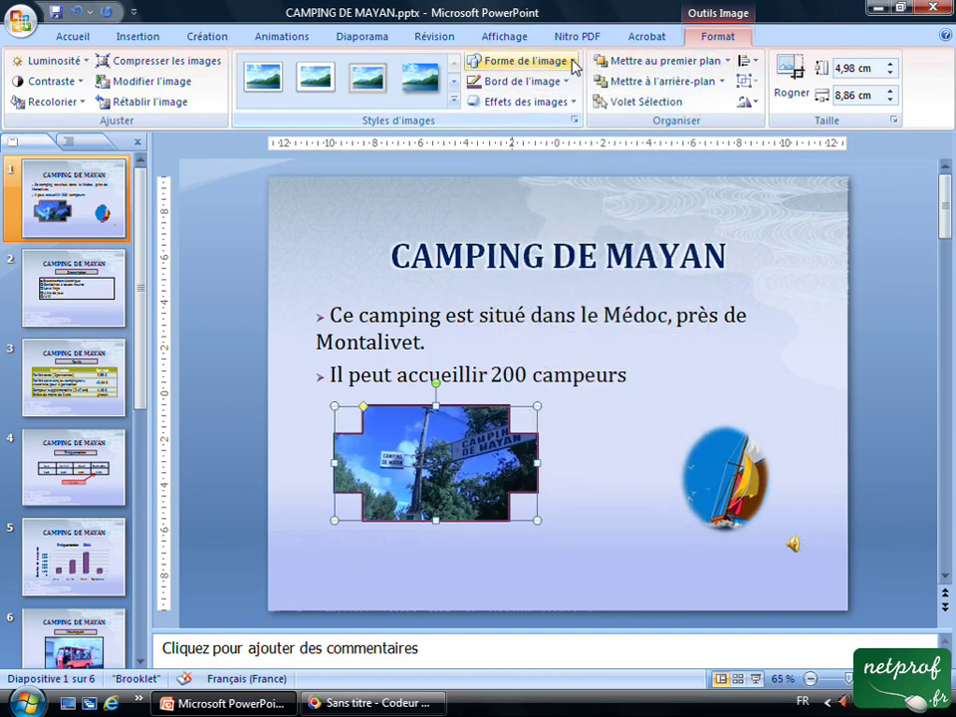
click(574, 66)
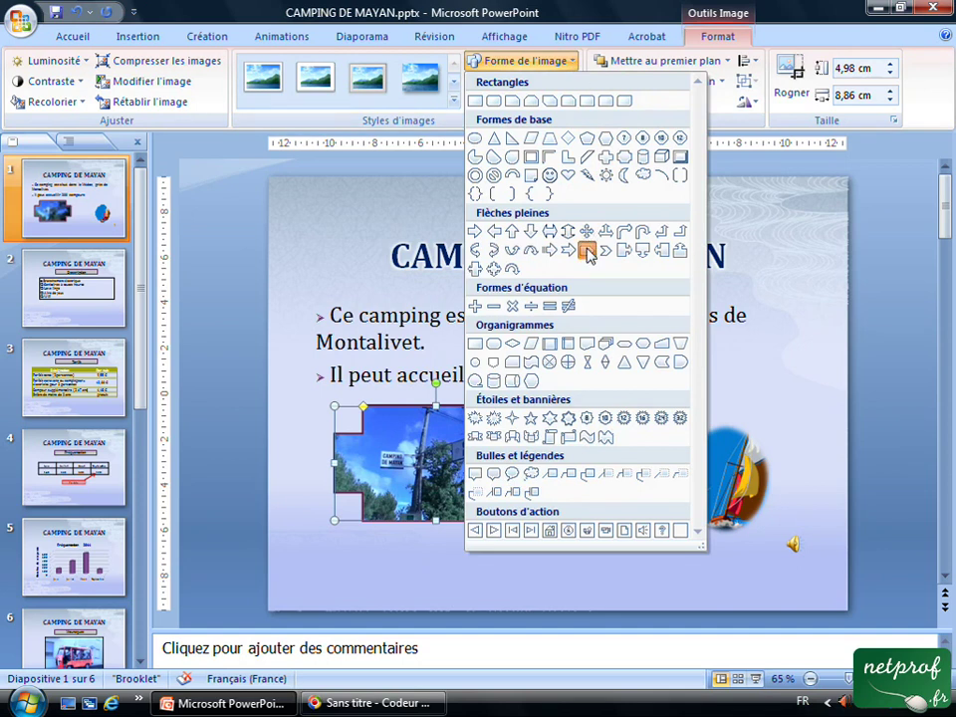
click(589, 255)
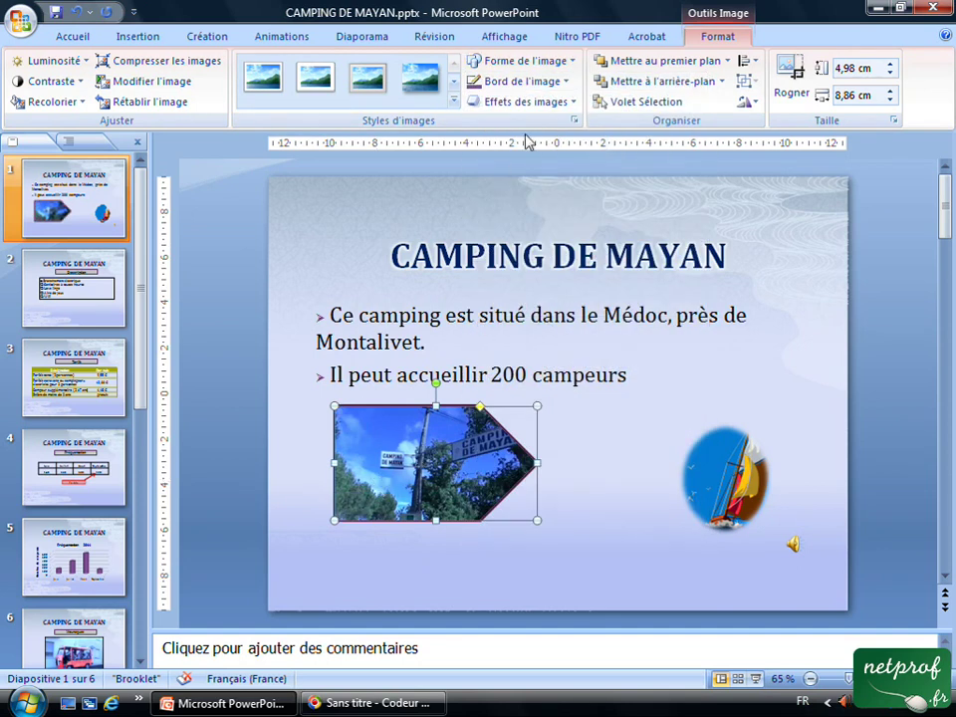
click(574, 62)
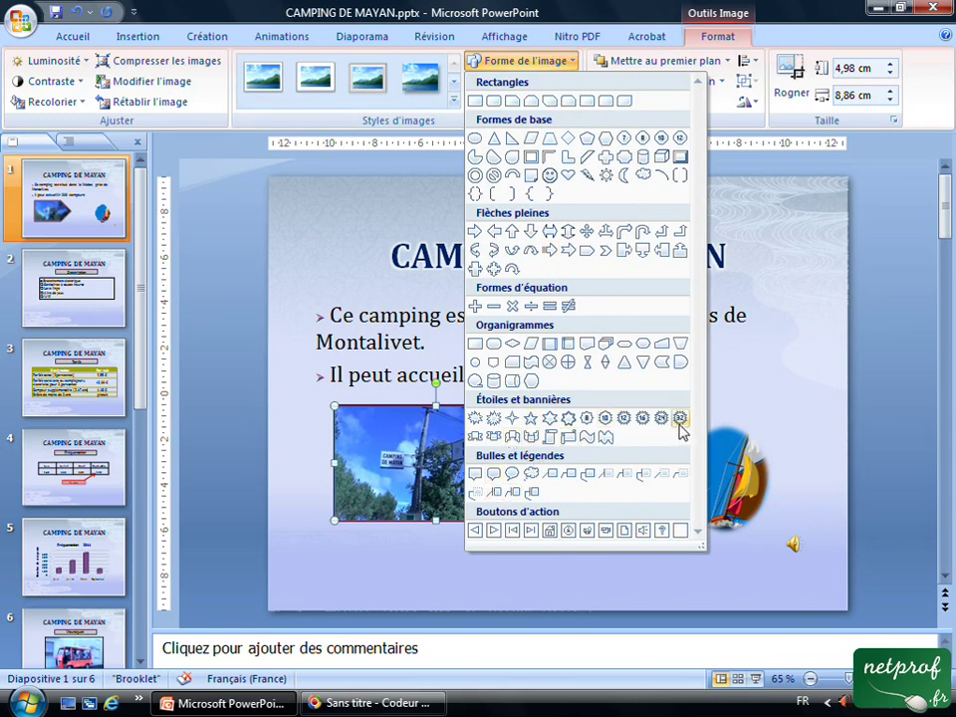
click(532, 368)
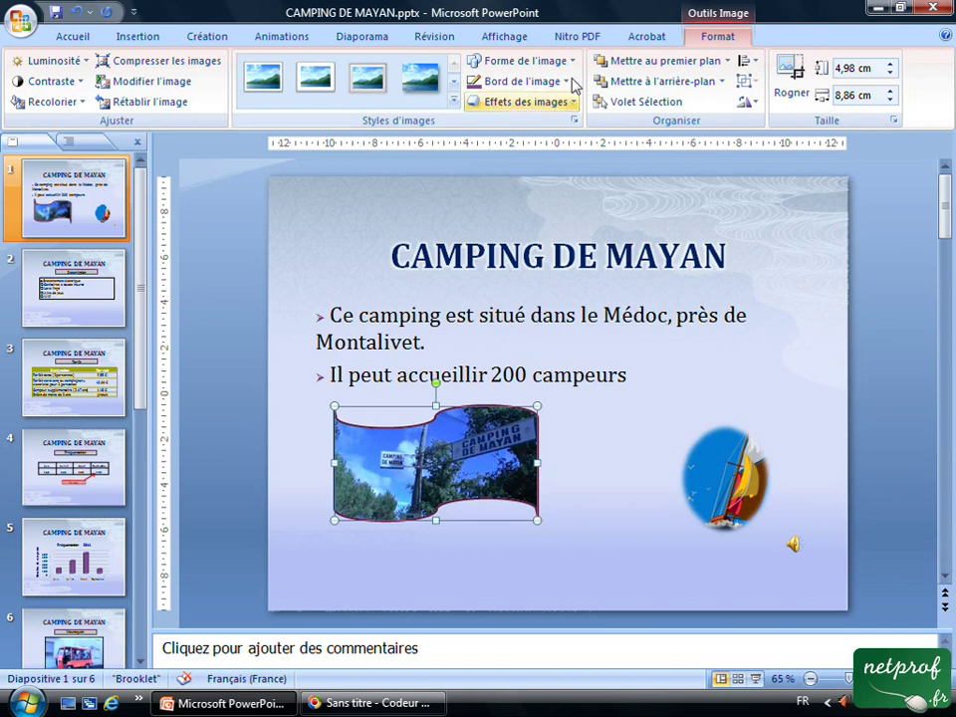
click(575, 62)
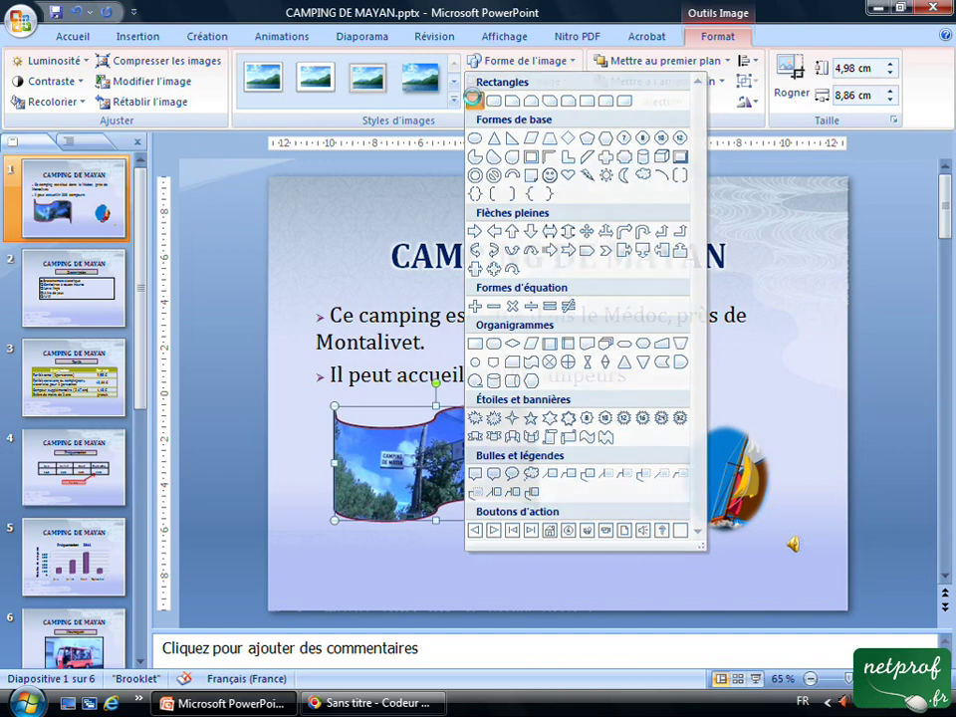
click(475, 100)
Give the photo a 3 pt border in dark blue, after briefly trying red
click(566, 80)
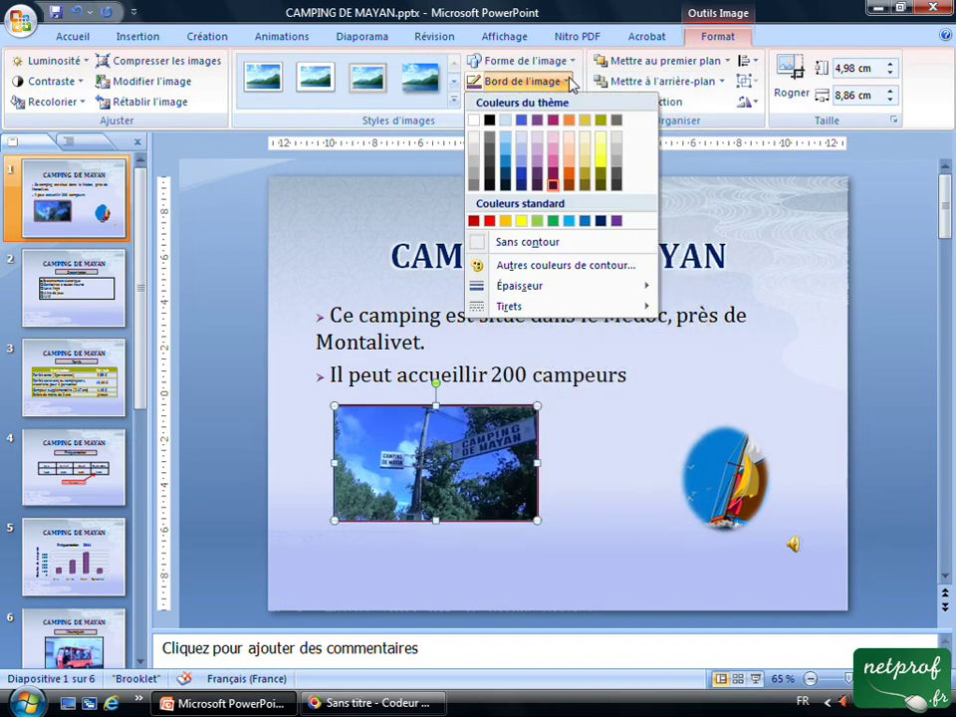
mouse_move(557, 286)
click(755, 411)
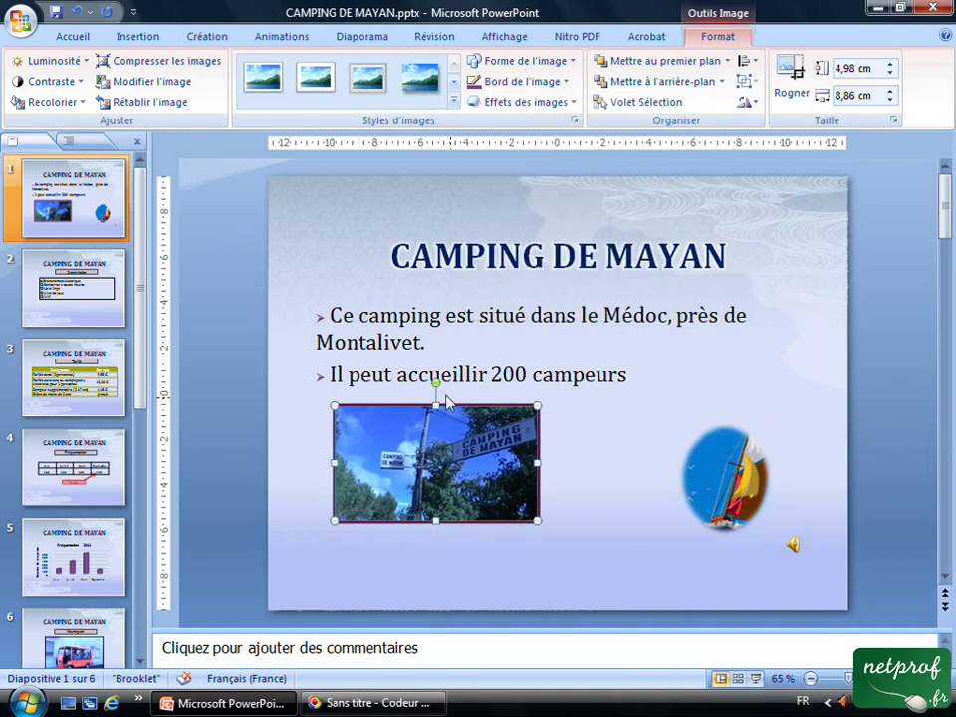
click(564, 83)
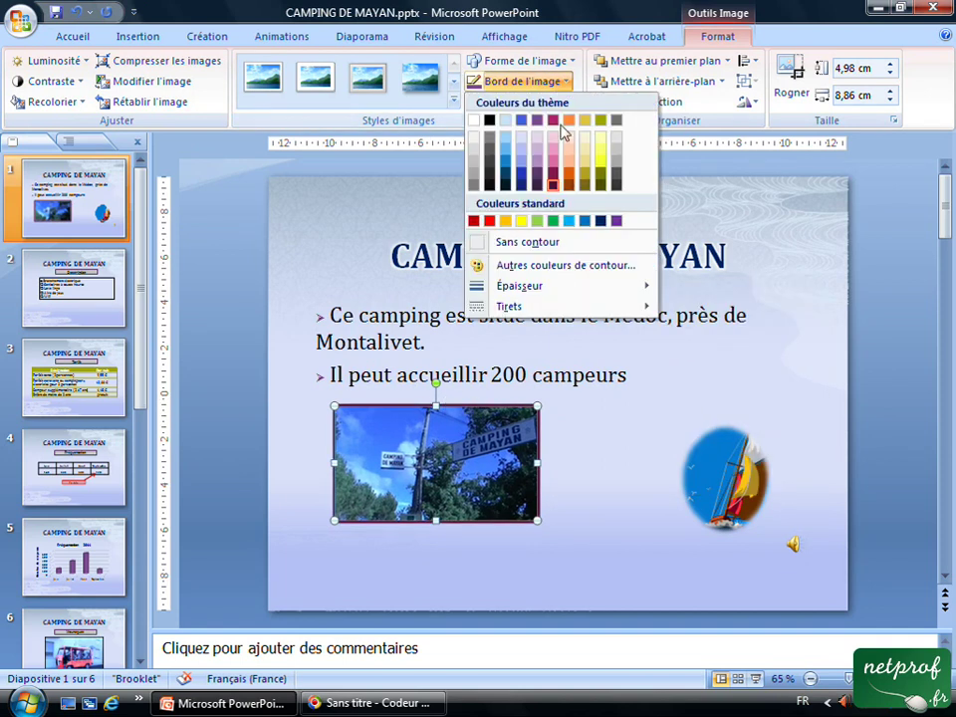
click(525, 190)
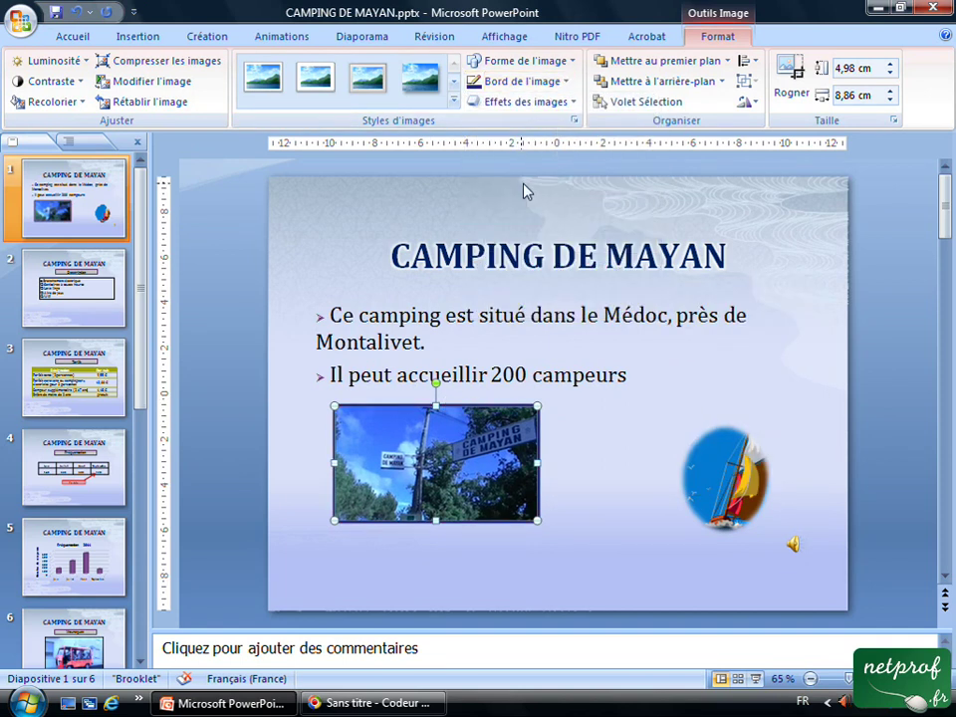
click(565, 82)
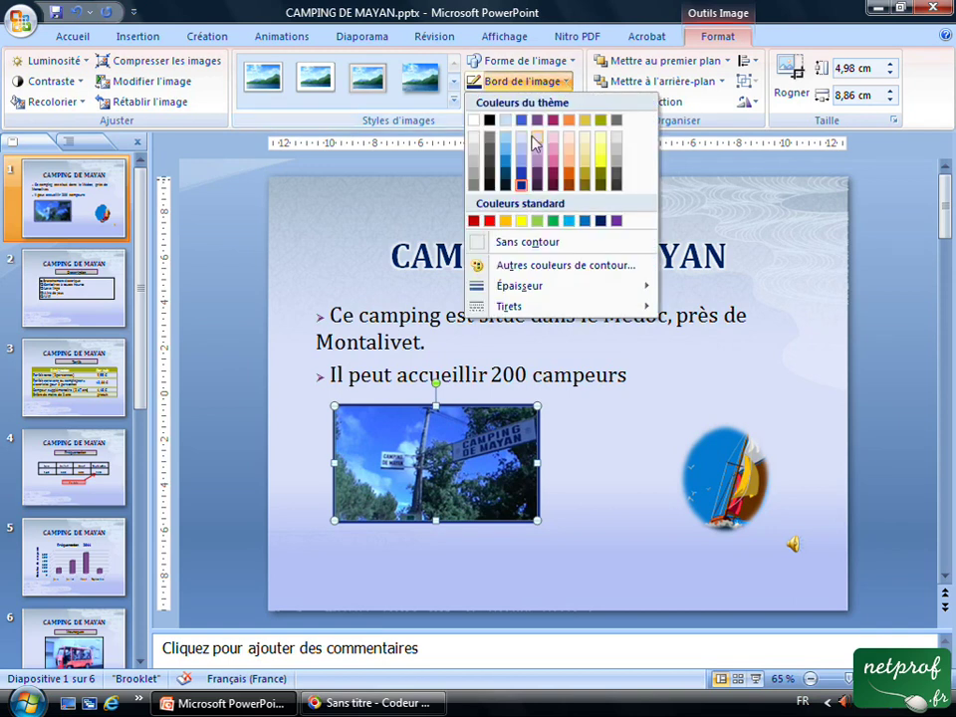
click(489, 220)
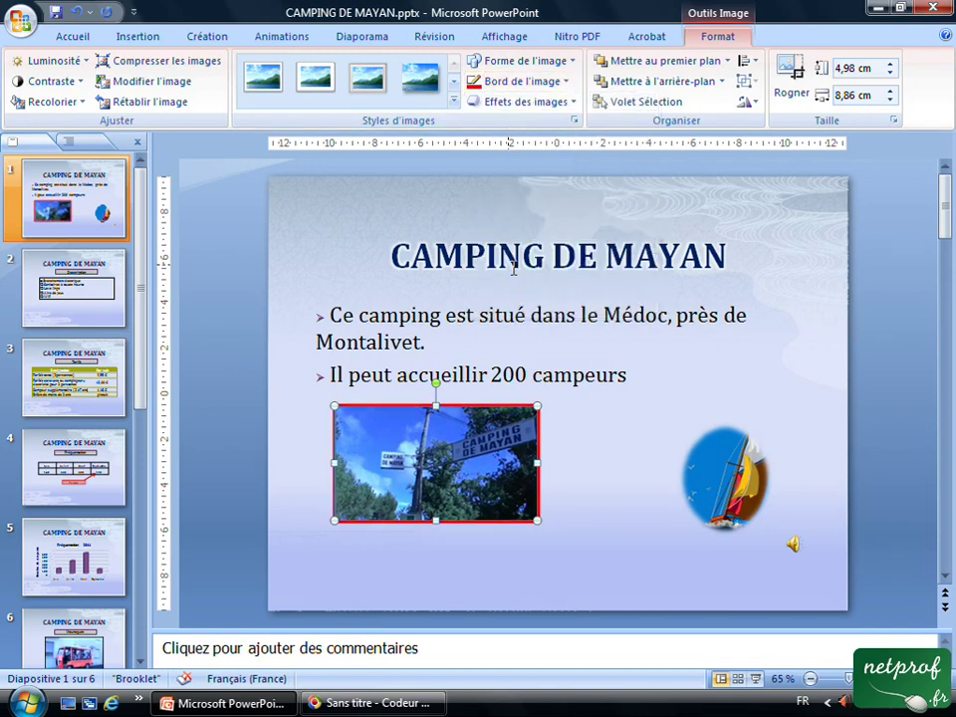
click(564, 82)
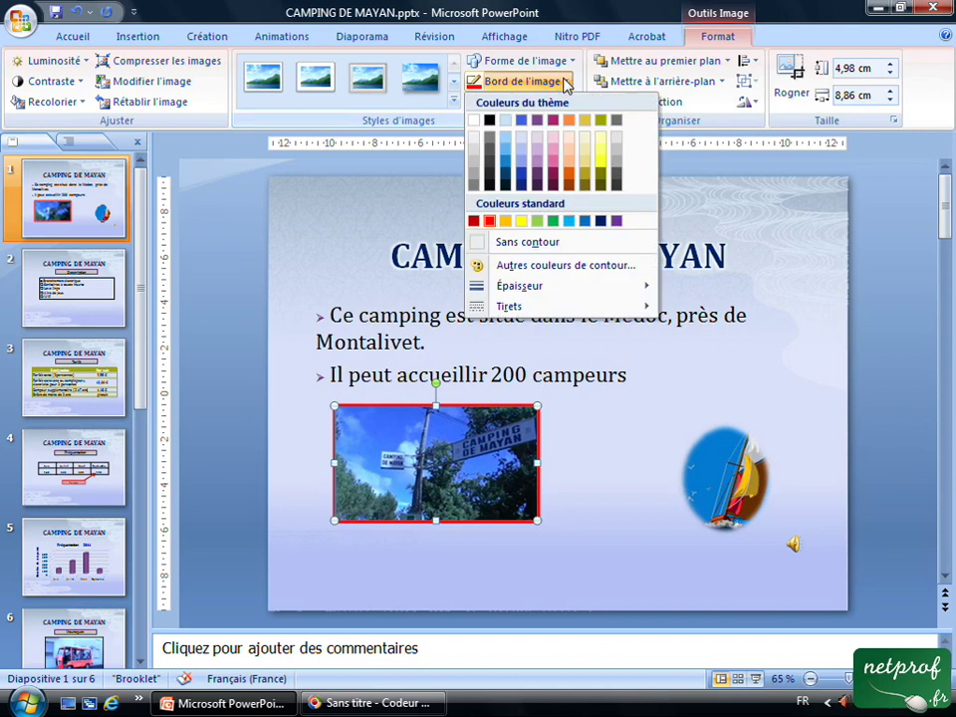
click(521, 184)
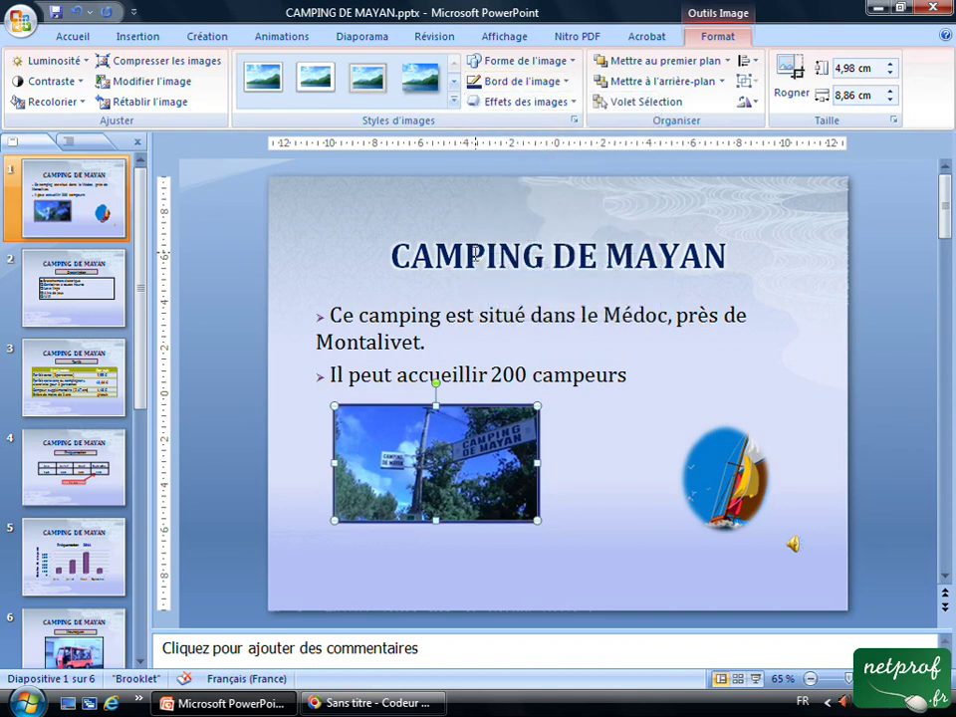
click(570, 103)
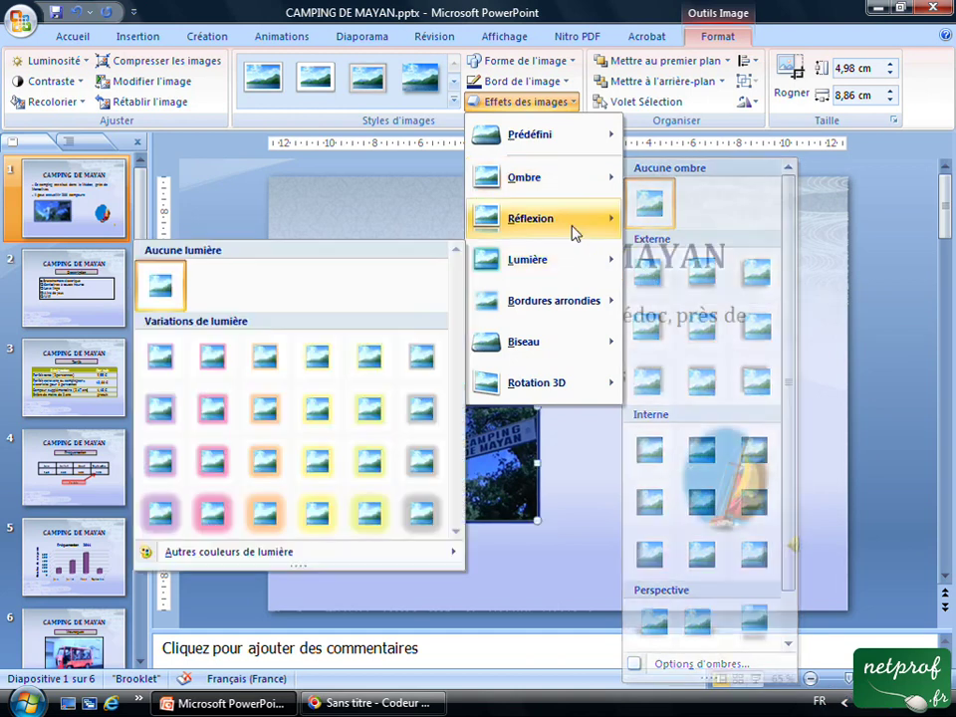
mouse_move(553, 300)
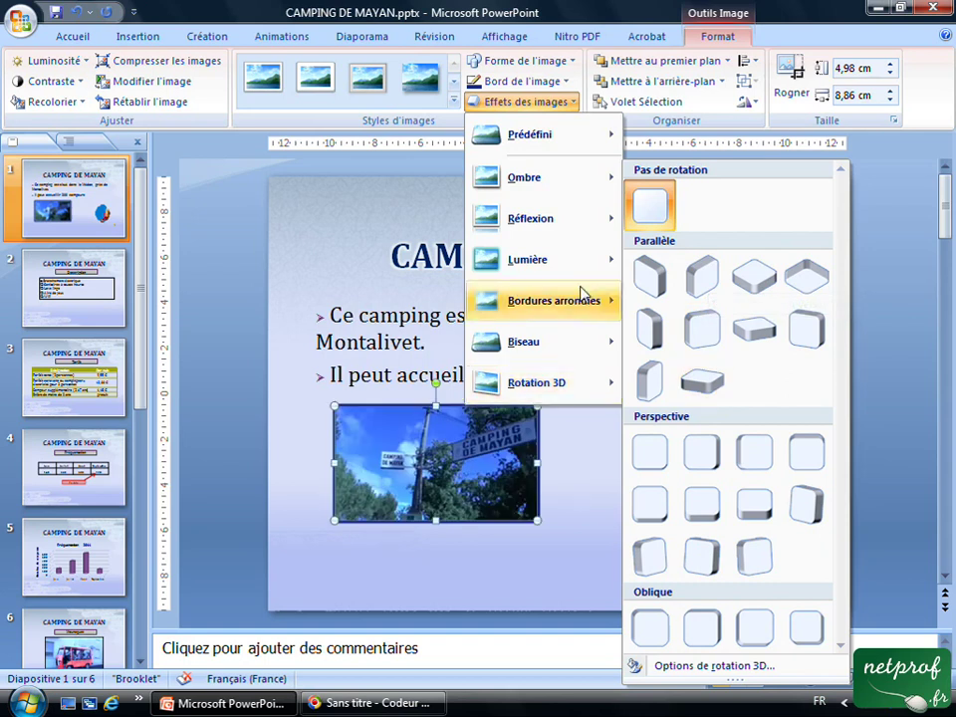
click(569, 103)
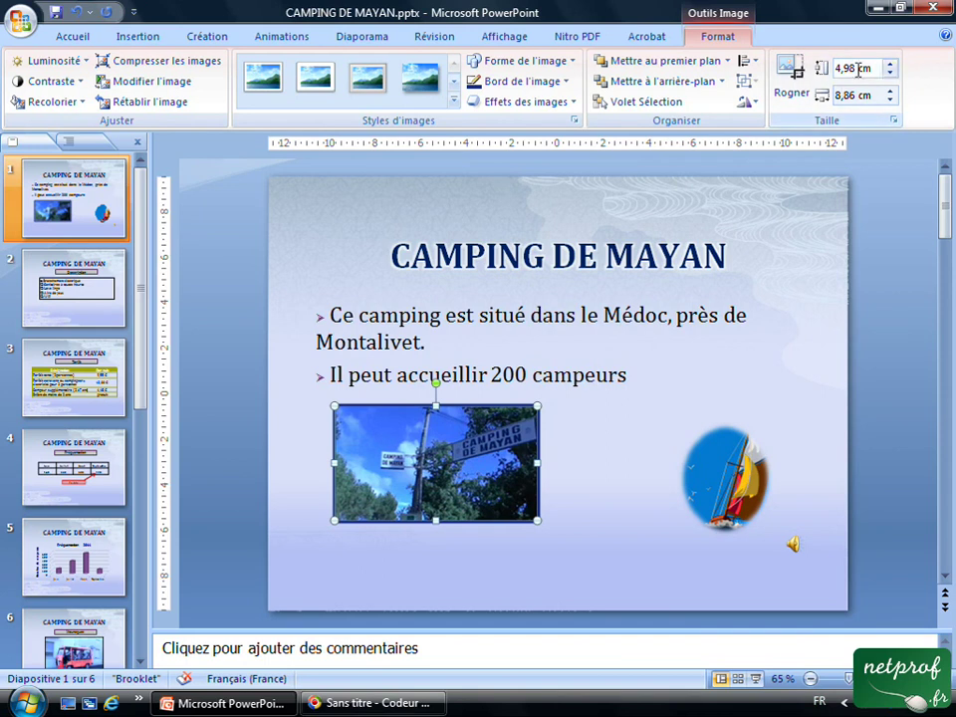
Raise the photo's height to 5.4 cm, settle on 5.18 × 9.2 cm, and enter crop mode
click(890, 64)
click(890, 64)
click(890, 64)
click(890, 64)
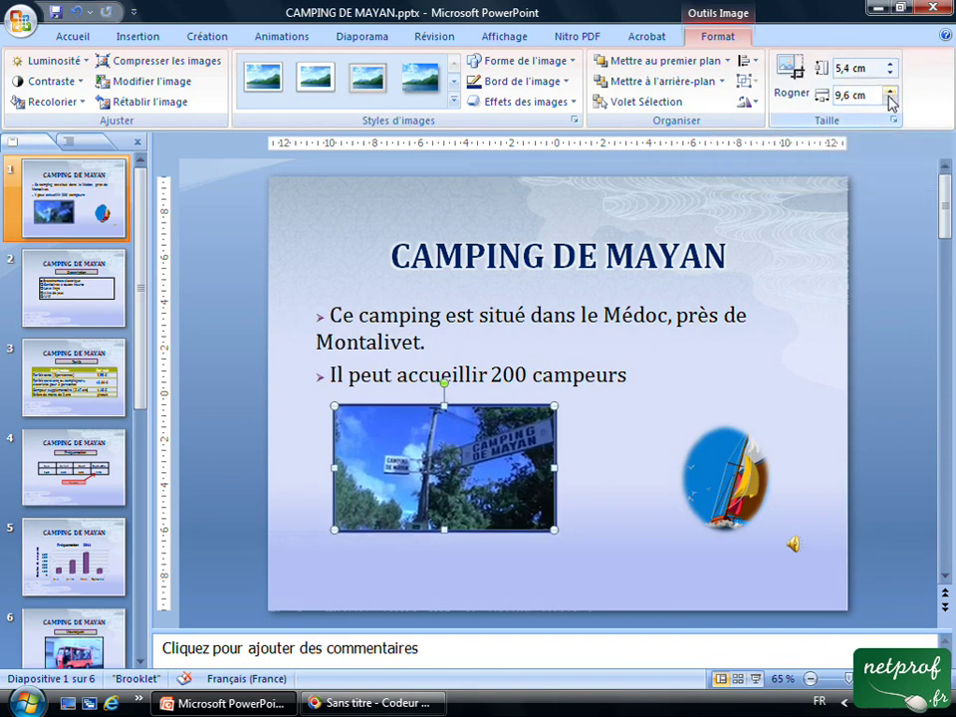
click(891, 101)
click(891, 100)
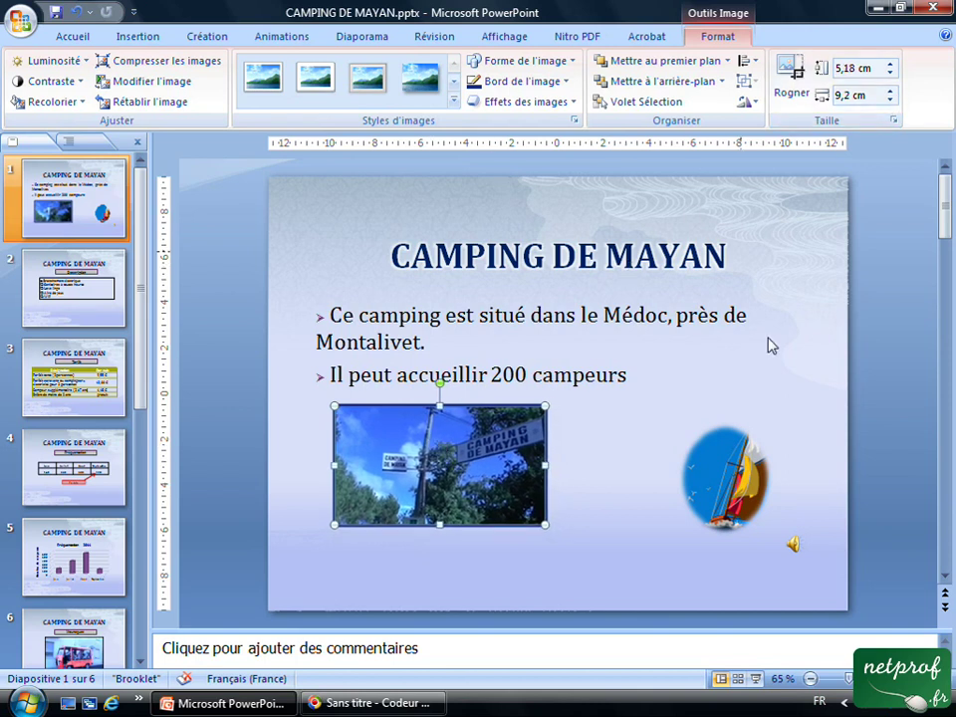
click(792, 84)
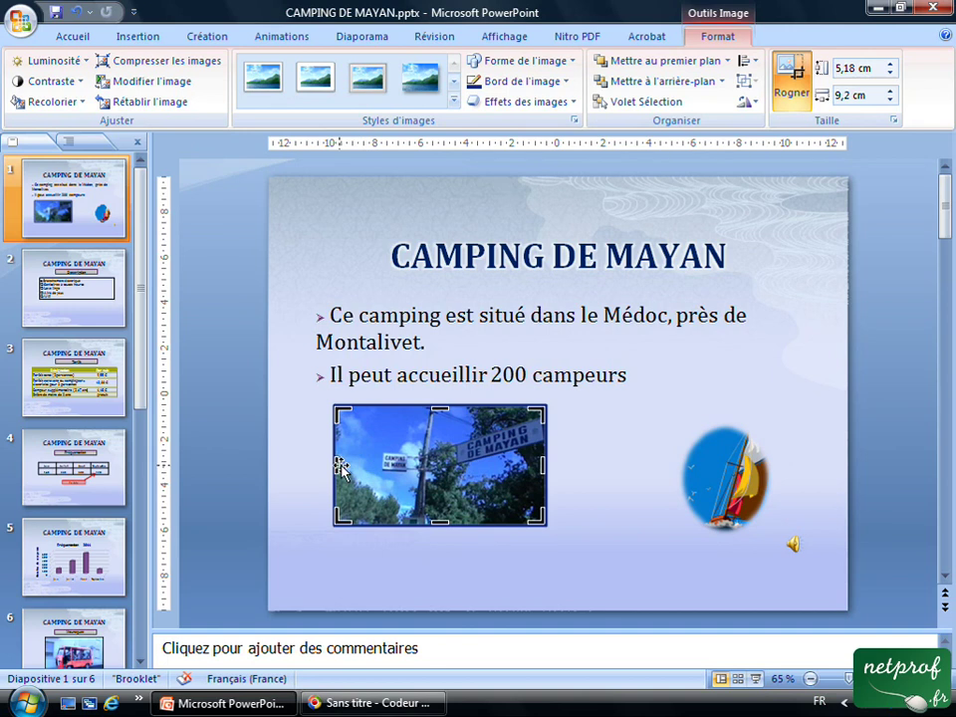
Crop the left and bottom edges to 4.44 × 7.6 cm, move the photo down-left, and exit cropping
drag(336, 464, 371, 464)
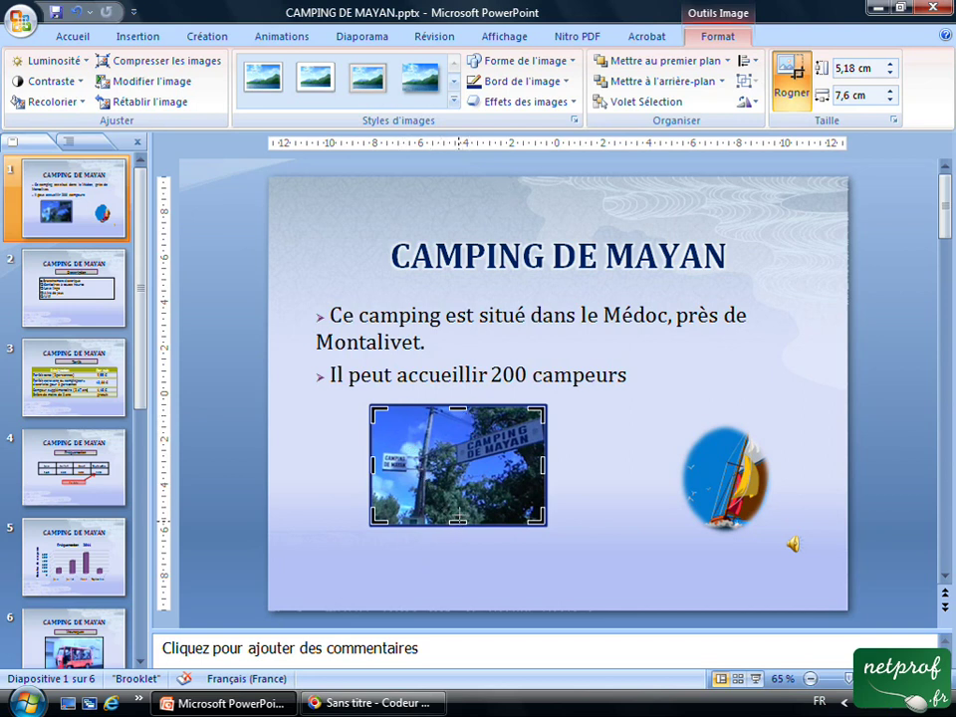
drag(457, 519, 453, 508)
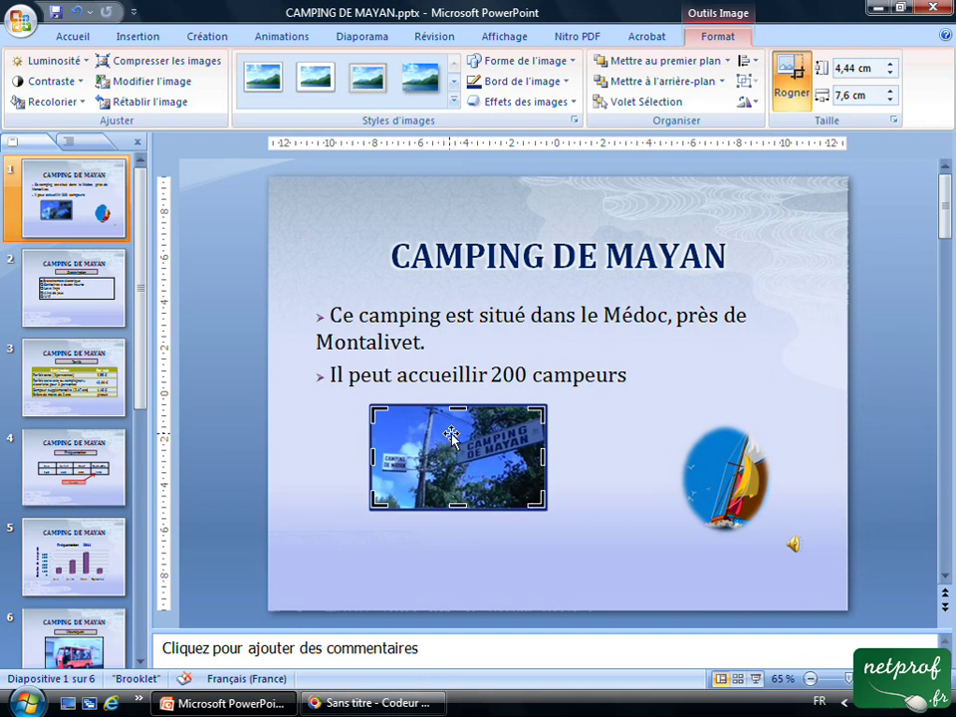
drag(436, 414, 390, 443)
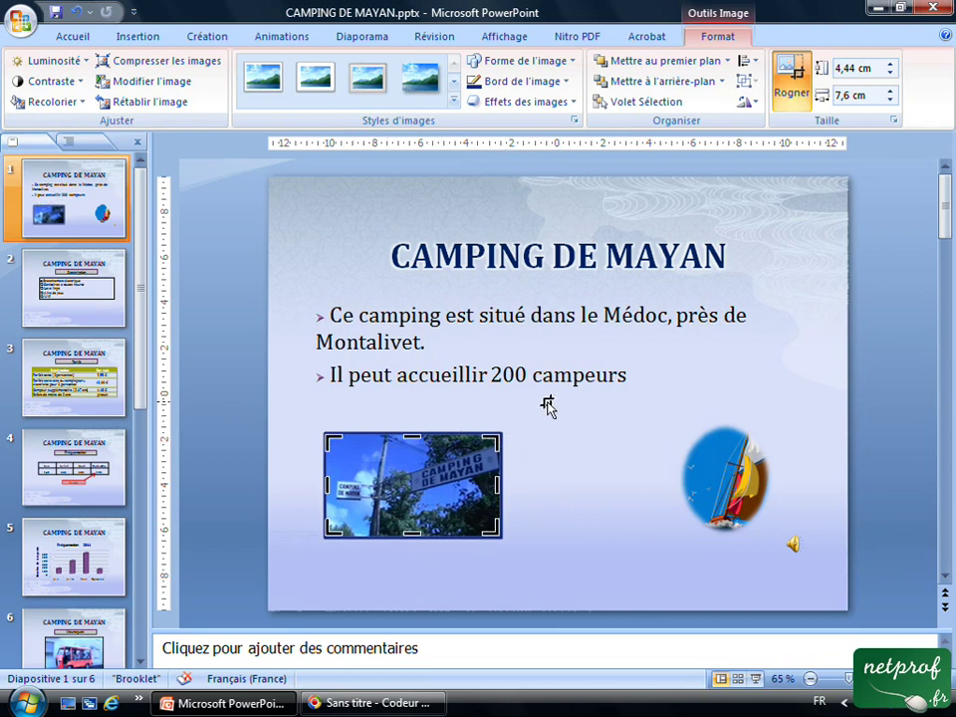
click(339, 227)
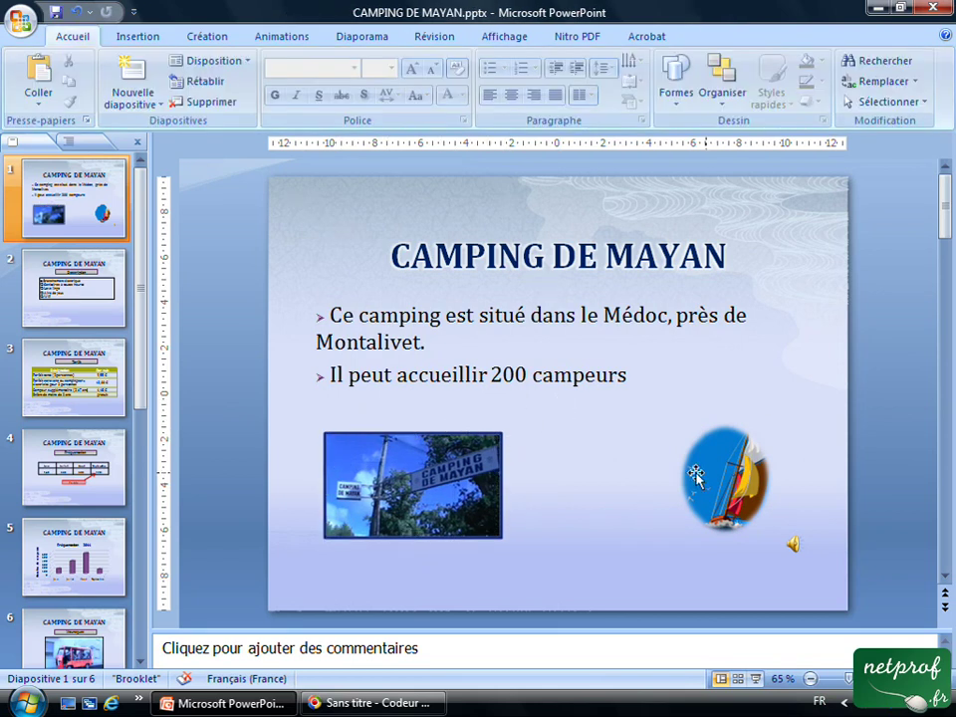